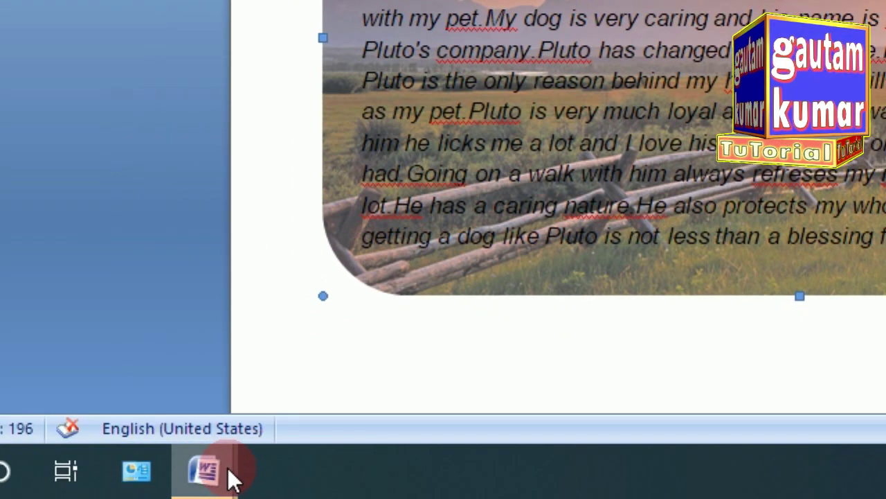
- Switch from the finished example to the Document1 window with the Pluto dog essay
left_click(223, 471)
left_click(291, 417)
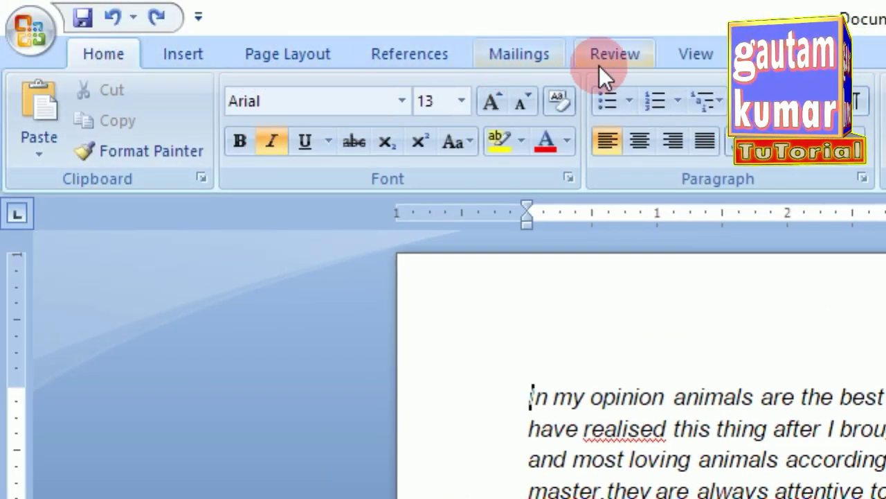
- Choose the Rounded Rectangle shape from the Insert Shapes gallery
left_click(207, 59)
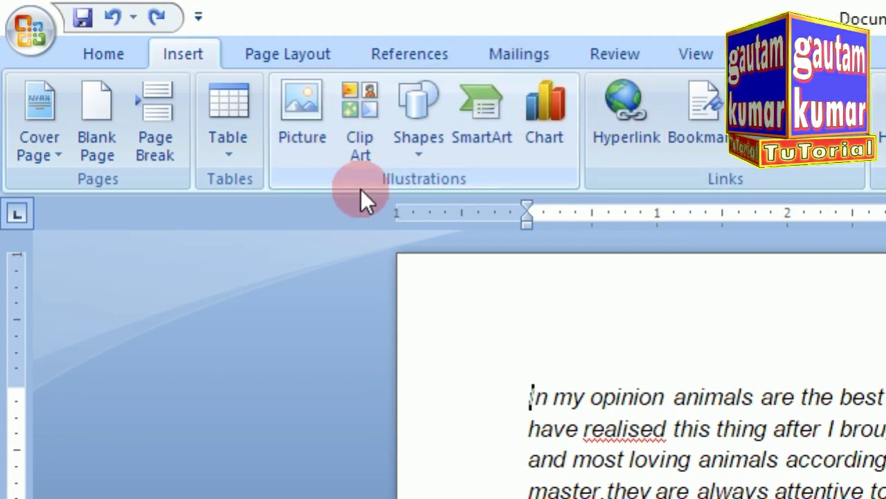
left_click(426, 152)
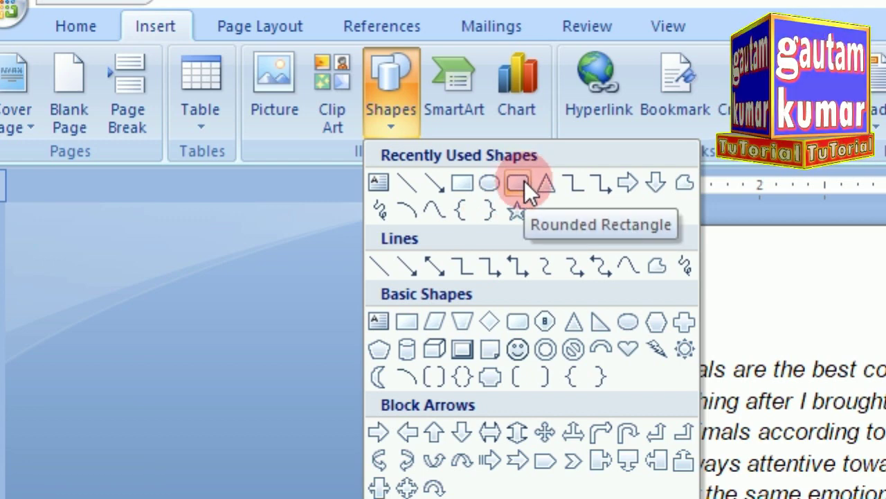
left_click(525, 181)
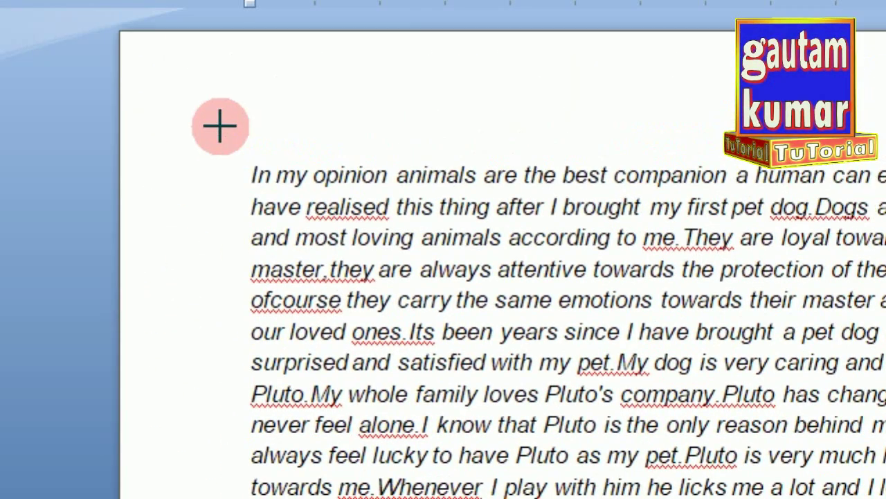
- Draw a rounded rectangle spanning the whole Pluto essay and leave it selected
mouse_move(220, 126)
left_mouse_down()
mouse_move(657, 357)
mouse_move(661, 347)
left_mouse_up()
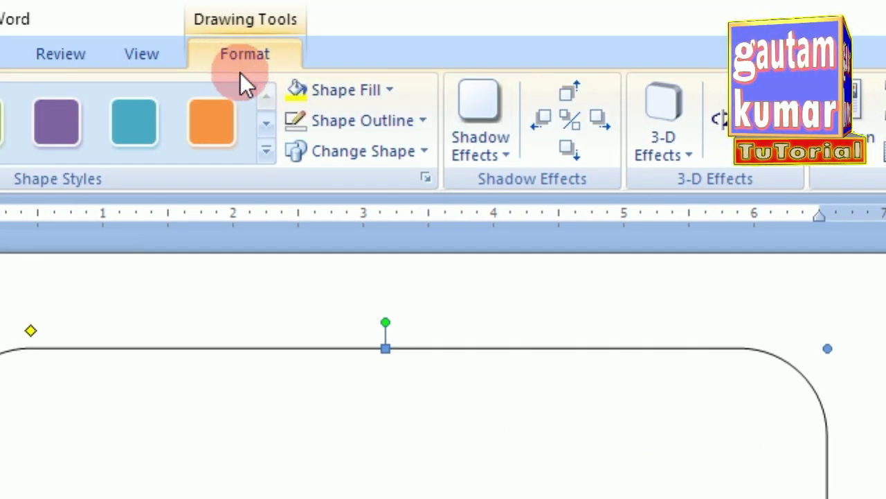
left_click(257, 282)
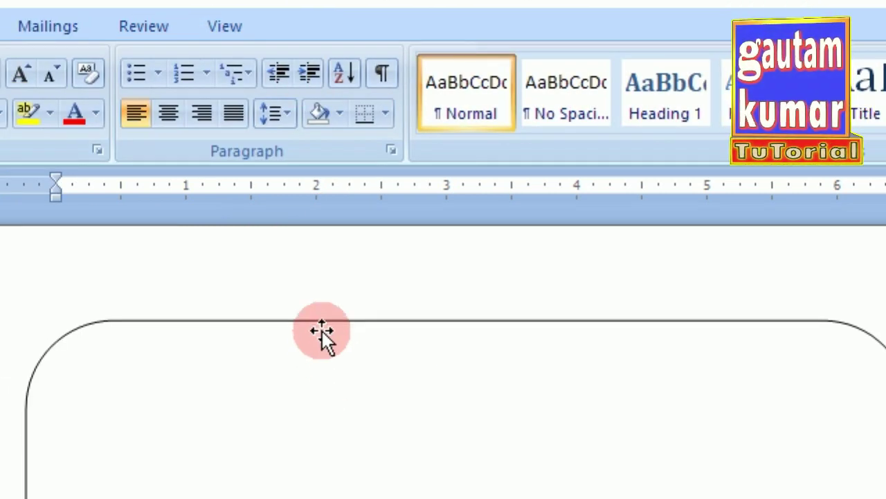
left_click(324, 323)
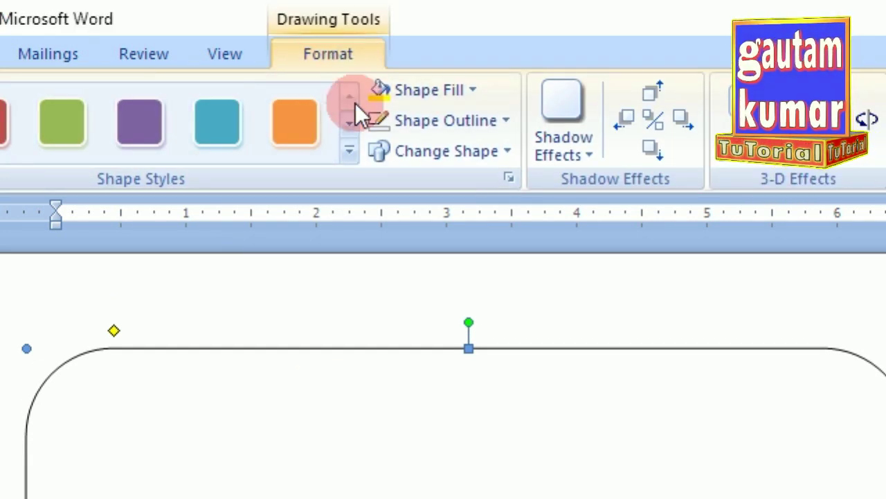
- Fill the rounded rectangle with the img8 picture from the Wallpaper folder
left_click(476, 93)
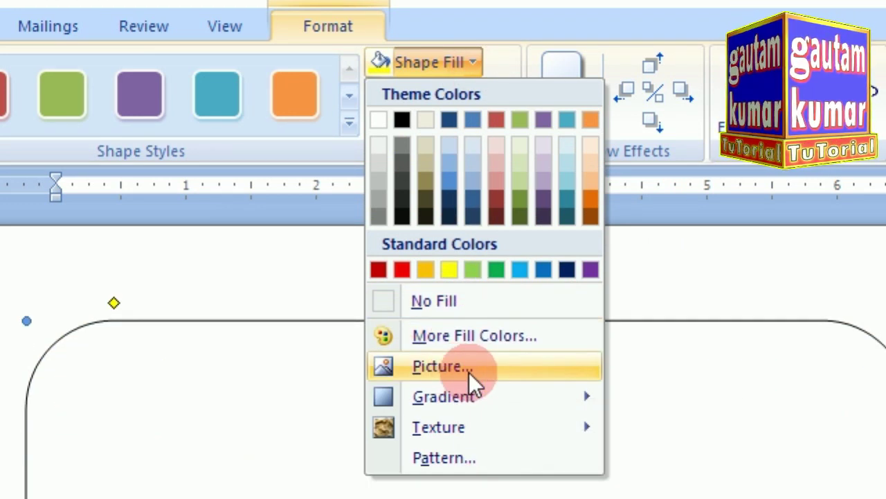
left_click(468, 367)
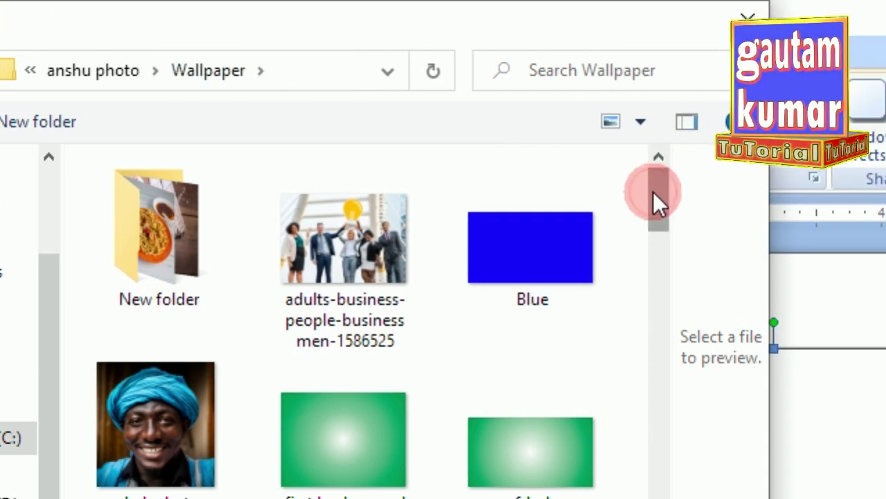
mouse_move(653, 192)
left_mouse_down()
mouse_move(653, 370)
mouse_move(638, 262)
mouse_move(636, 127)
mouse_move(627, 234)
left_mouse_up()
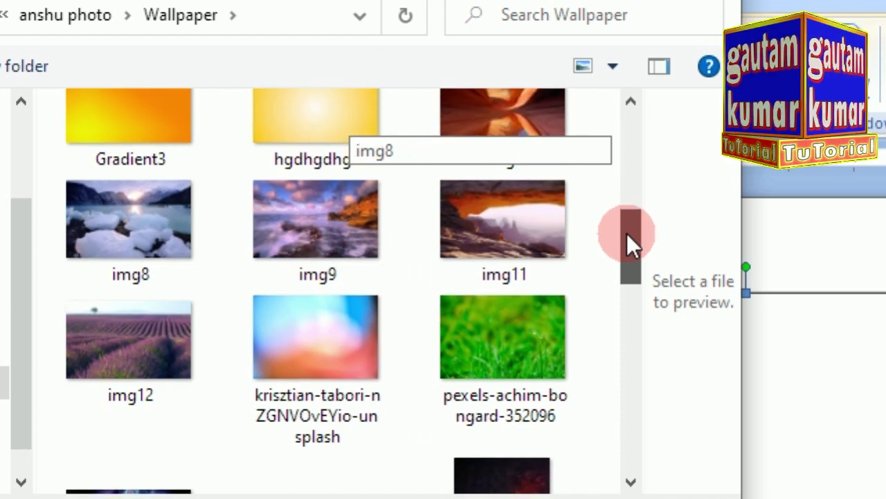
left_click(131, 215)
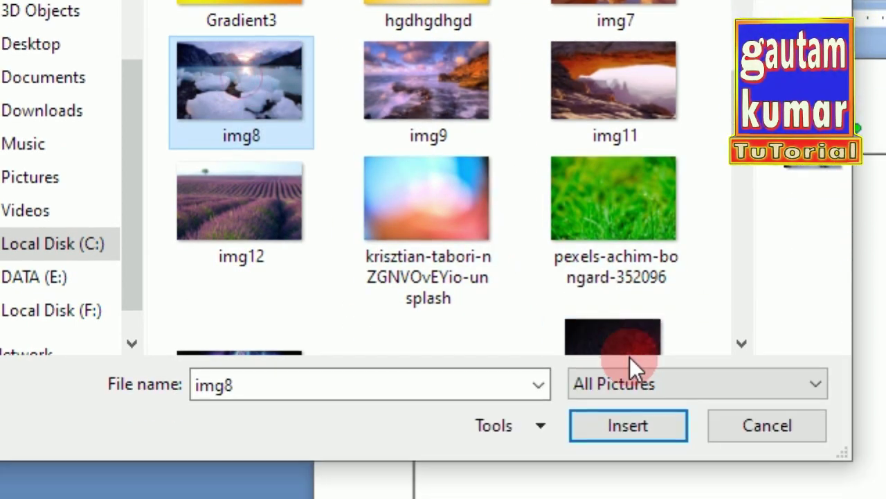
left_click(612, 365)
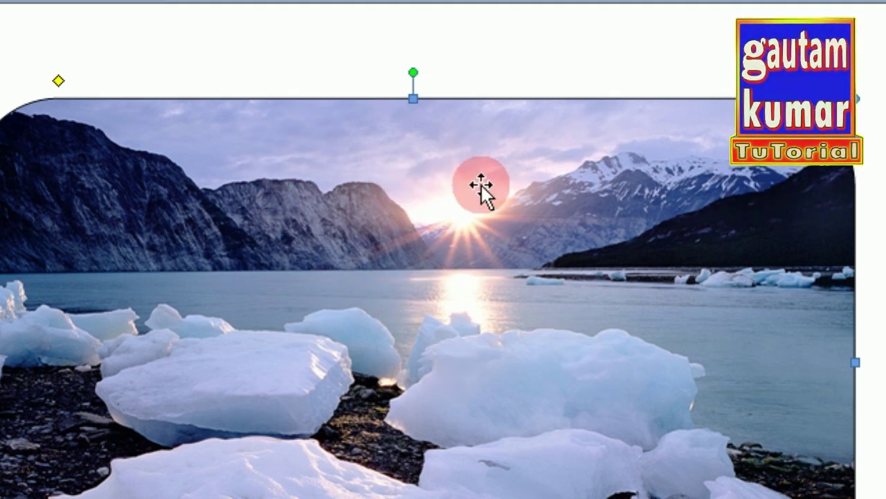
right_click(473, 184)
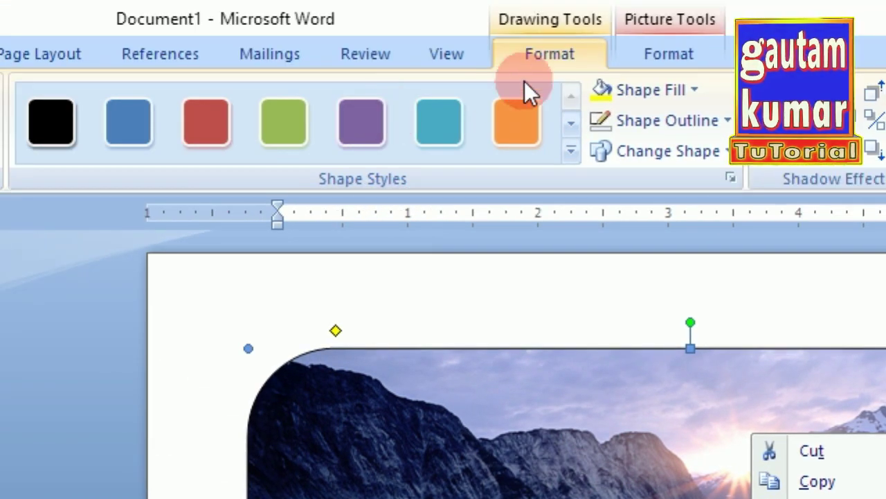
left_click(535, 57)
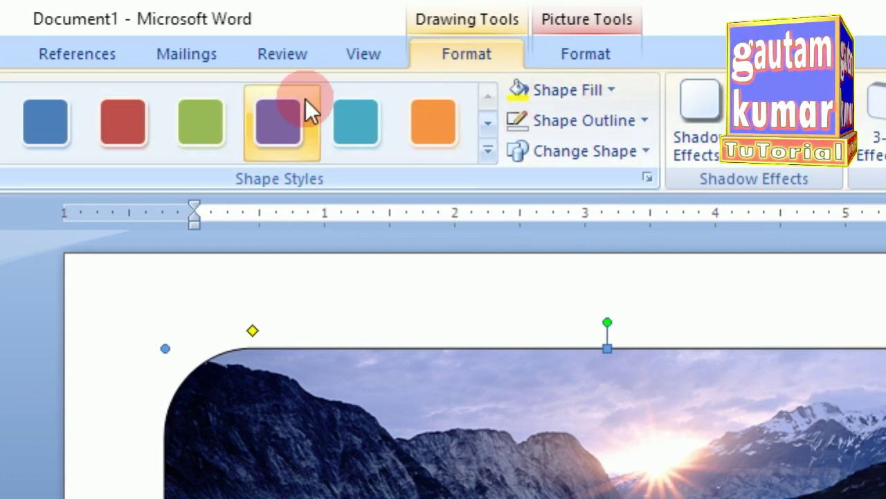
left_click(646, 180)
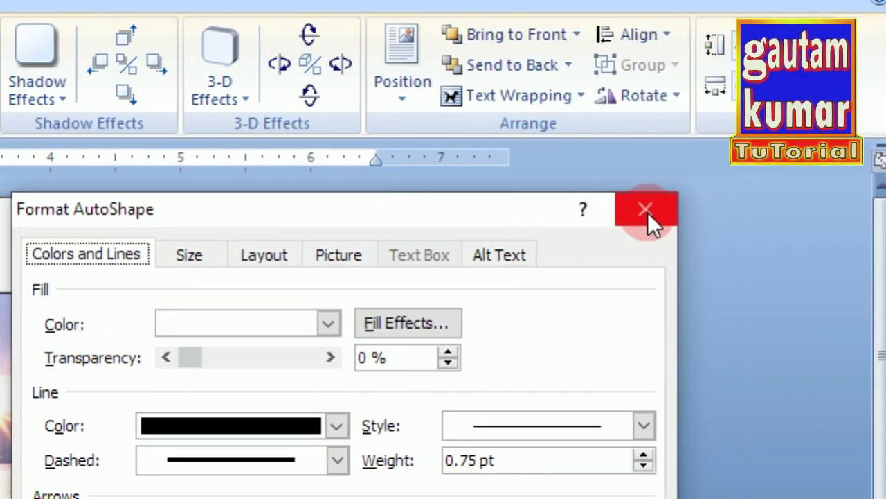
left_click(646, 211)
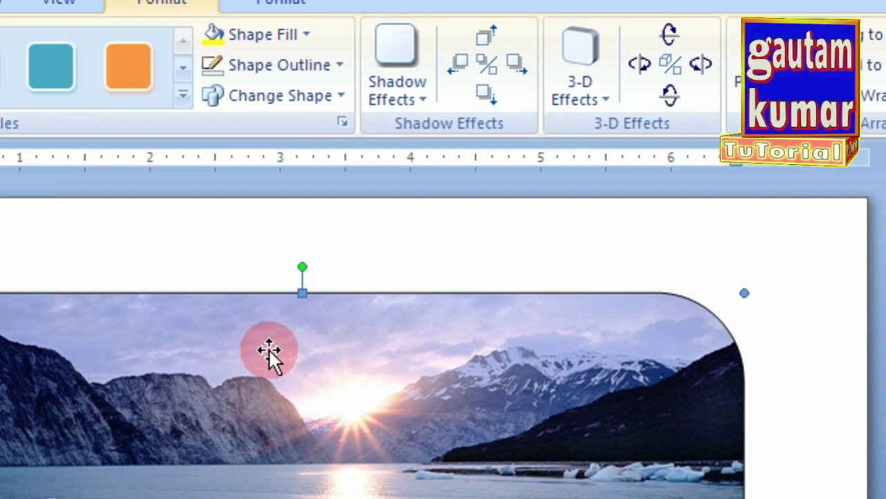
- Set the shape's picture fill transparency to 43% in Format AutoShape
right_click(269, 349)
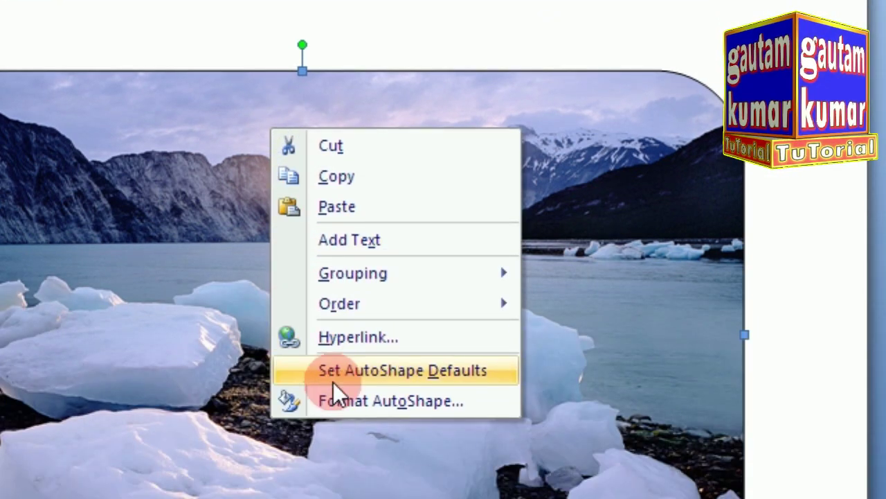
left_click(390, 400)
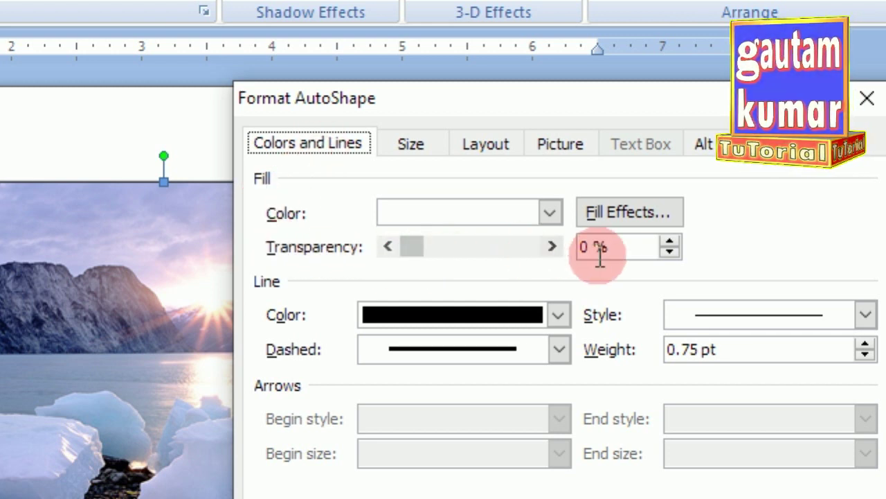
left_click(640, 239)
left_click(640, 240)
left_click(640, 239)
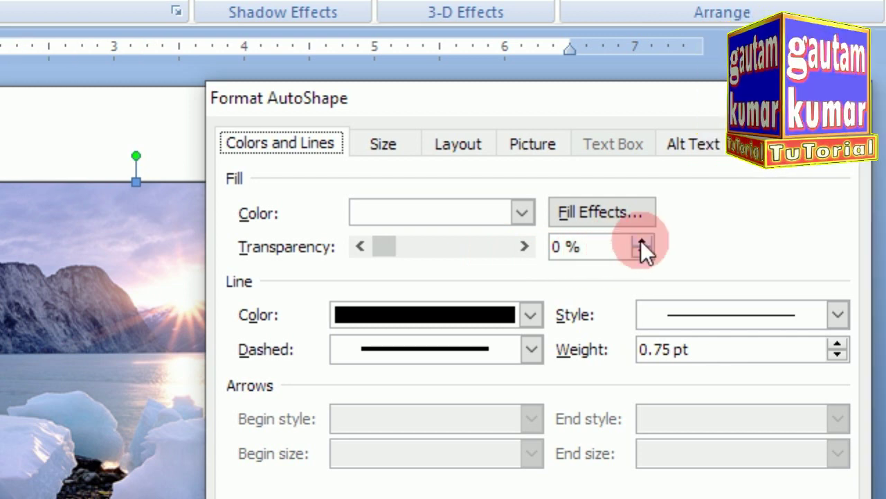
left_click(642, 240)
left_click(642, 241)
left_click(642, 240)
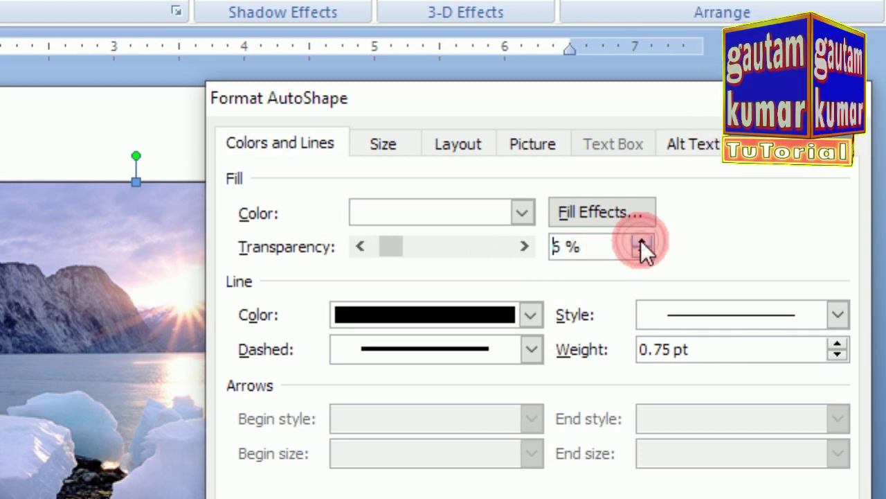
left_click_drag(390, 250, 434, 250)
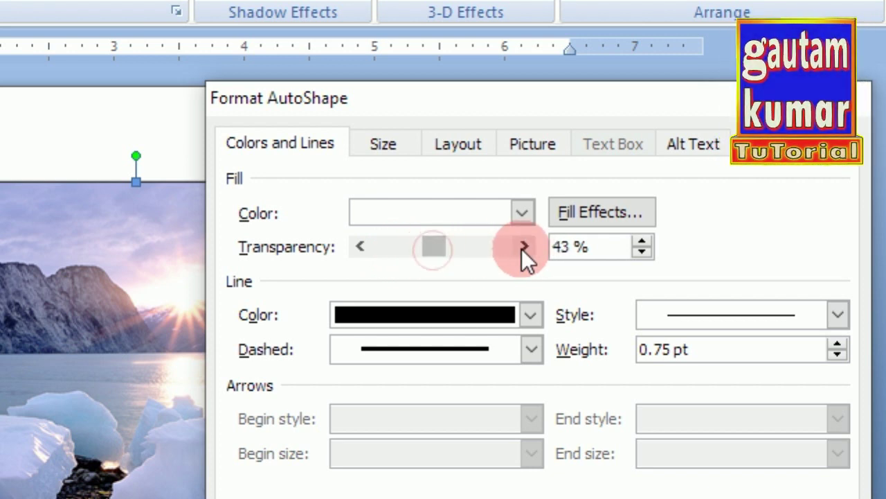
left_click(568, 253)
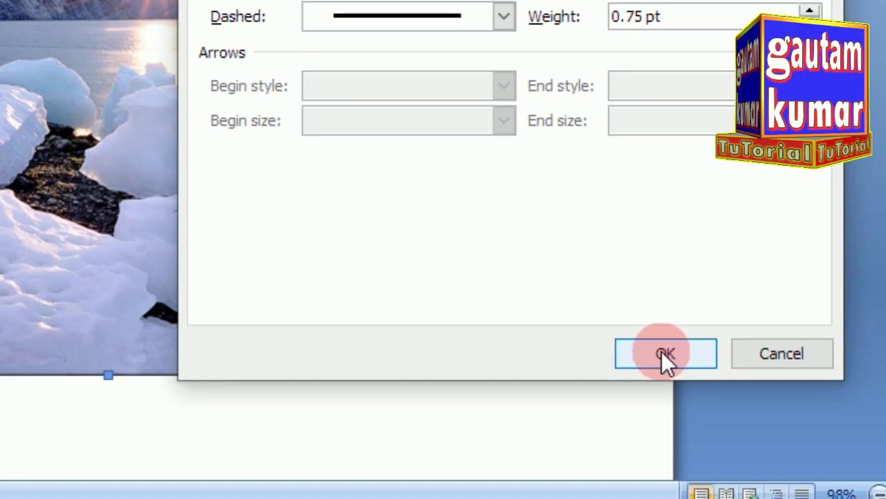
left_click(663, 353)
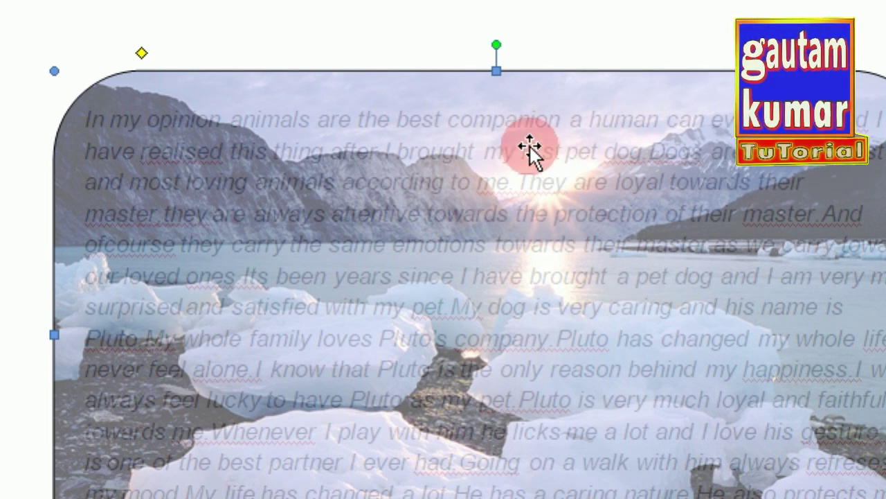
- Increase the picture fill transparency from 43% to 54% in Format AutoShape
right_click(530, 146)
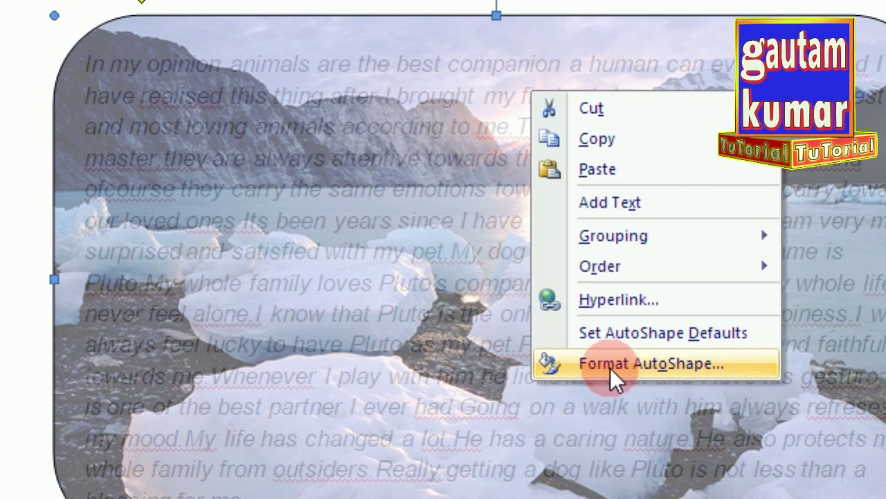
left_click(610, 421)
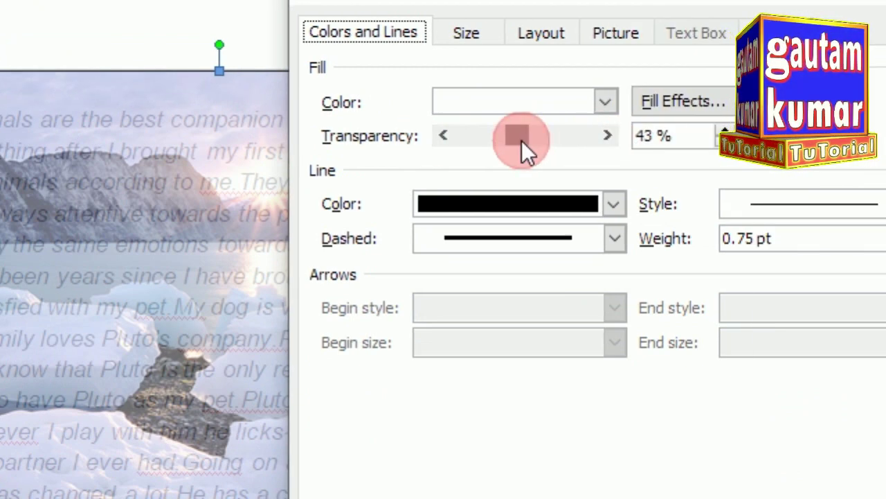
left_click_drag(522, 140, 534, 140)
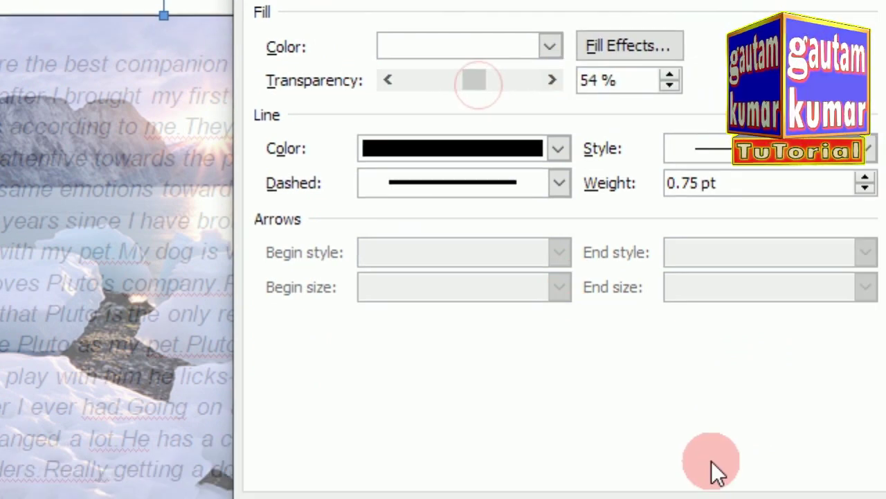
left_click(639, 355)
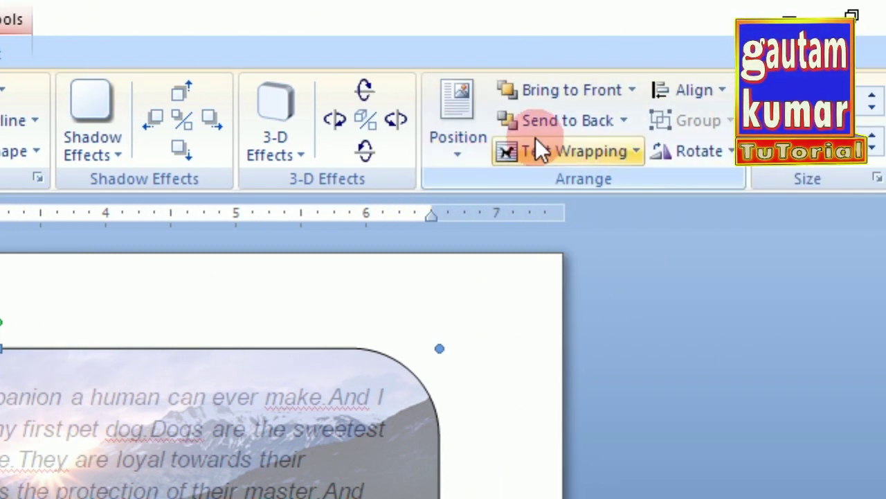
- Send the picture-filled rounded rectangle behind the essay text
left_click(624, 123)
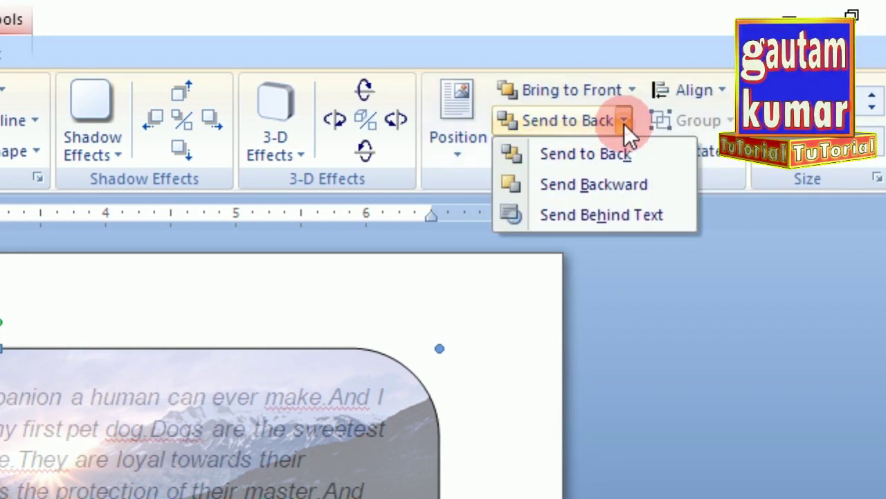
left_click(601, 214)
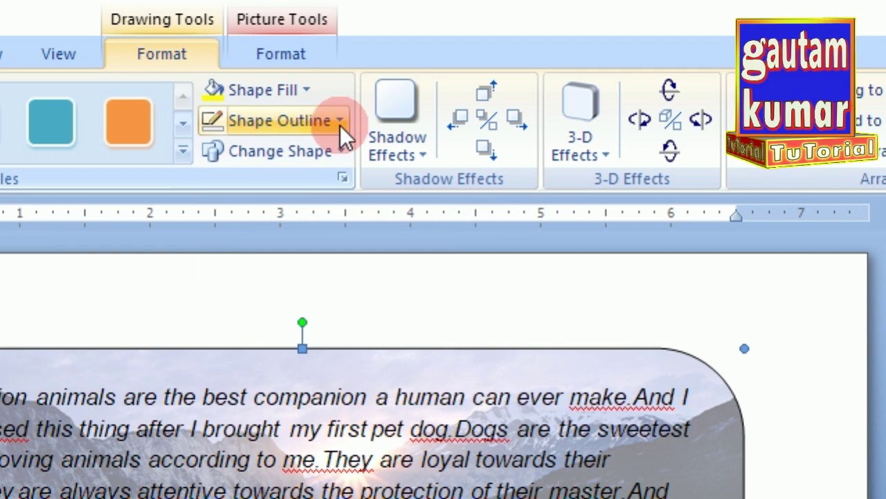
- Set the rounded rectangle's Shape Outline to No Outline
left_click(340, 123)
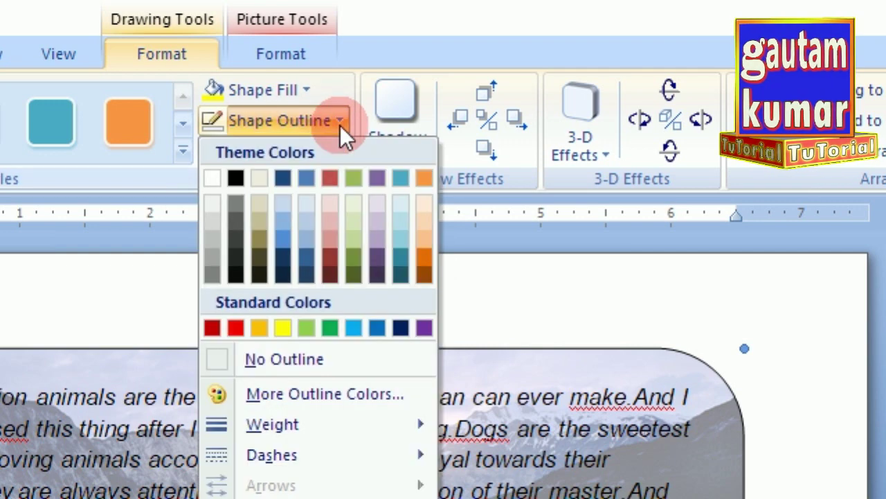
left_click(296, 357)
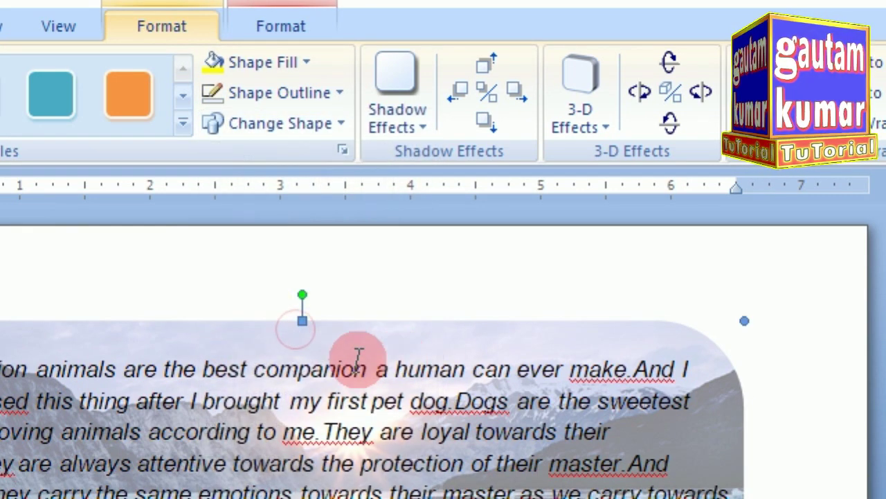